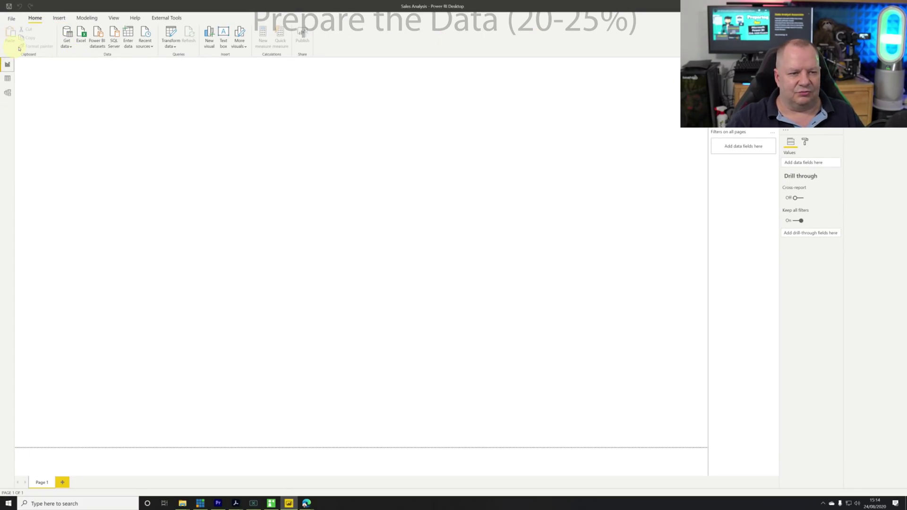
Choose More... from the Get data dropdown to browse every available data source.
{"action": "left_click", "coordinate": [67, 42]}
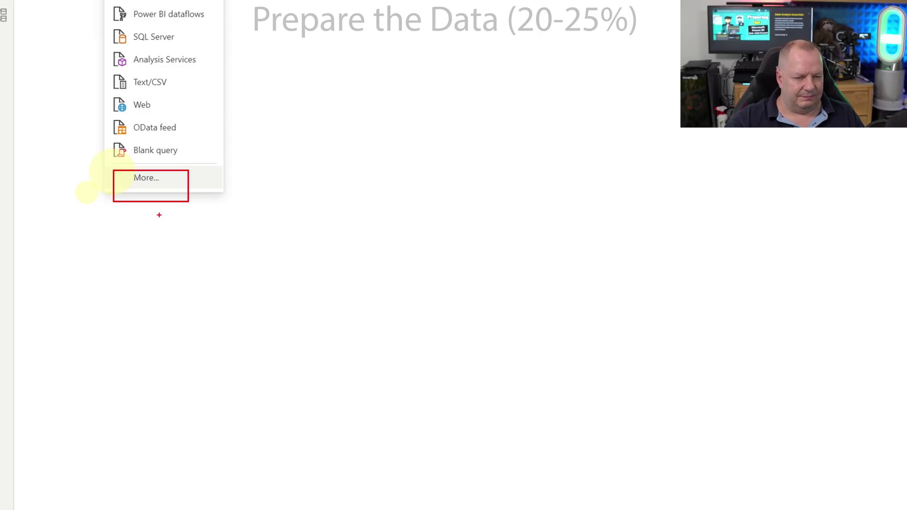
Scroll the Get Data connector list and pick Excel workbook as the source type.
{"action": "left_click", "coordinate": [148, 177]}
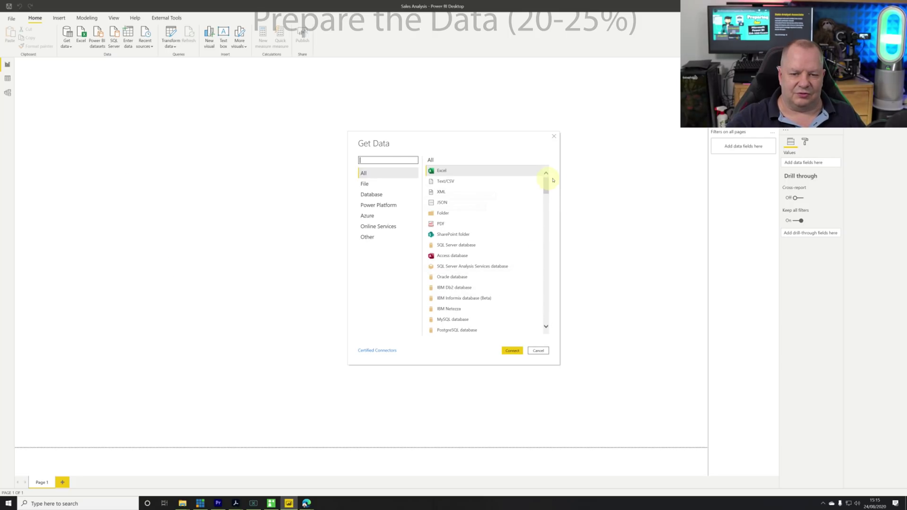
{"action": "left_click_drag", "start_coordinate": [546, 186], "coordinate": [543, 215]}
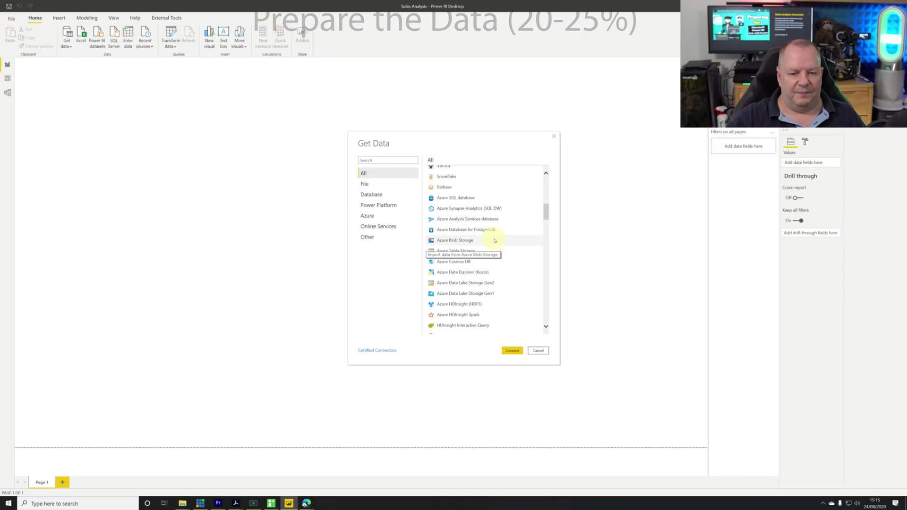
{"action": "scroll", "coordinate": [491, 239], "scroll_direction": "down", "scroll_amount": 5}
{"action": "scroll", "coordinate": [503, 236], "scroll_direction": "up", "scroll_amount": 12}
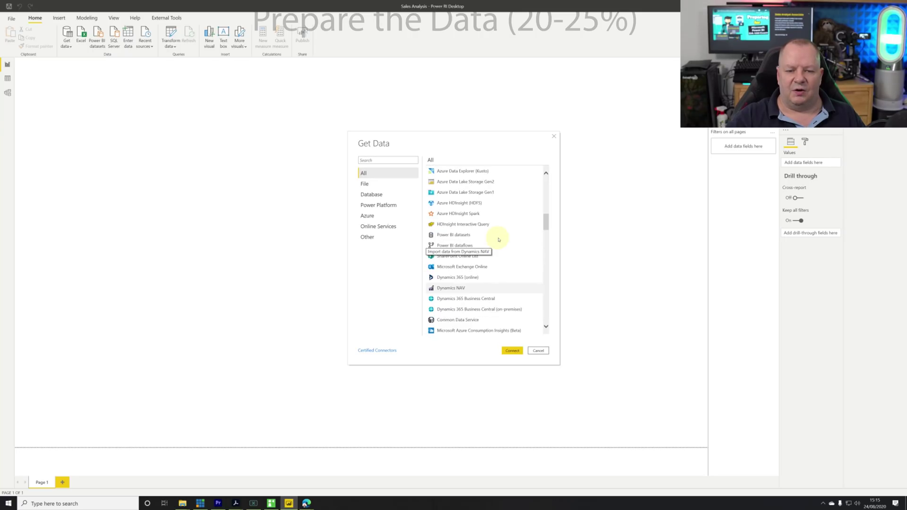
{"action": "scroll", "coordinate": [510, 230], "scroll_direction": "up", "scroll_amount": 3}
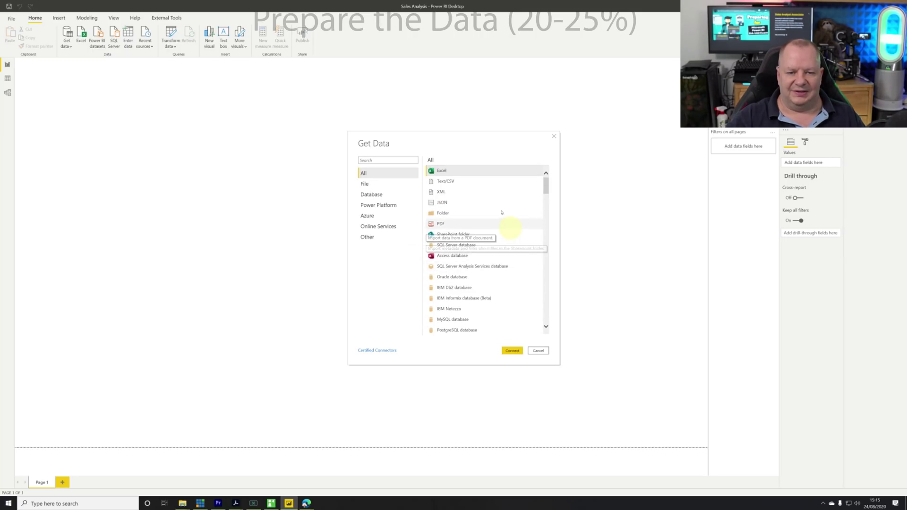
{"action": "left_click", "coordinate": [490, 171]}
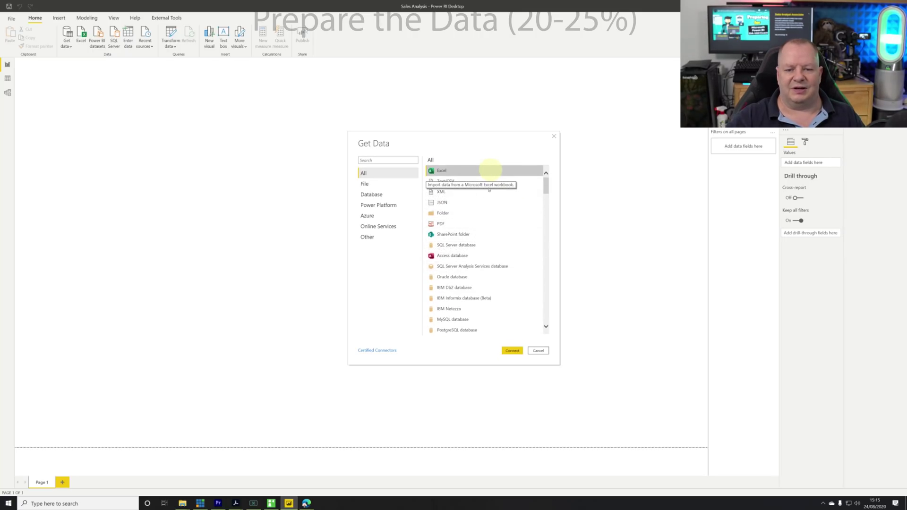
Open Financial Sample.xlsx, tick the financials table in the Navigator and preview its rows.
{"action": "left_click", "coordinate": [514, 351]}
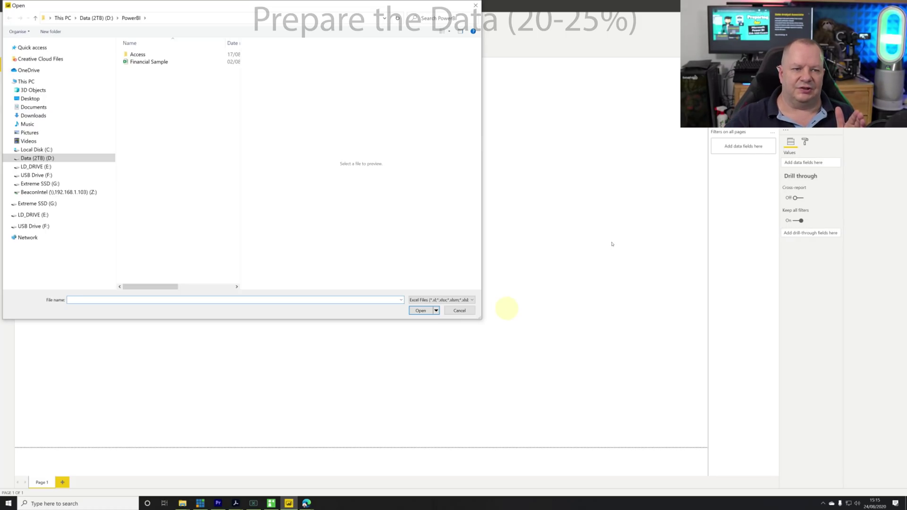
{"action": "left_click", "coordinate": [137, 64]}
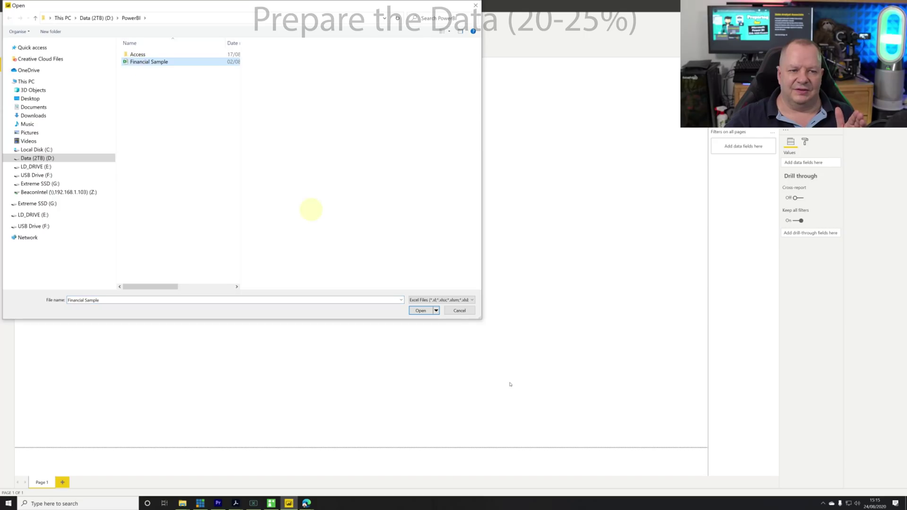
{"action": "left_click", "coordinate": [421, 310]}
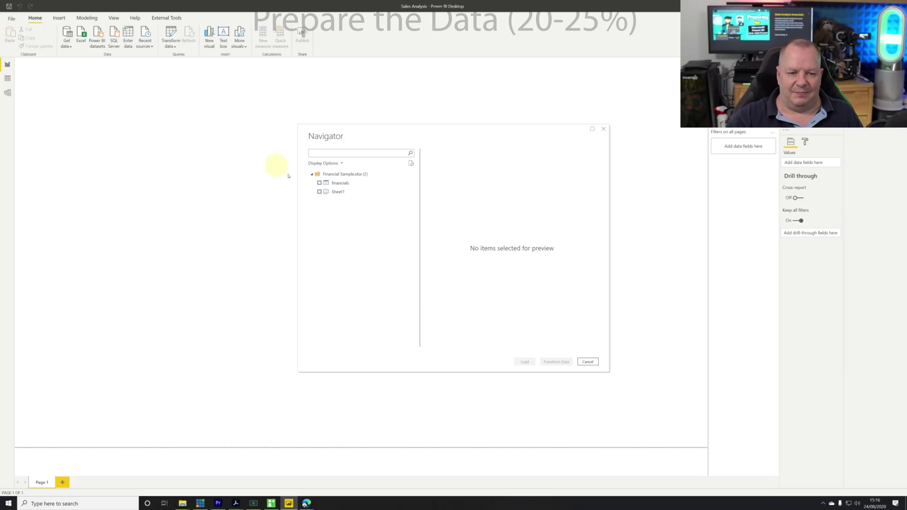
{"action": "left_click", "coordinate": [320, 183]}
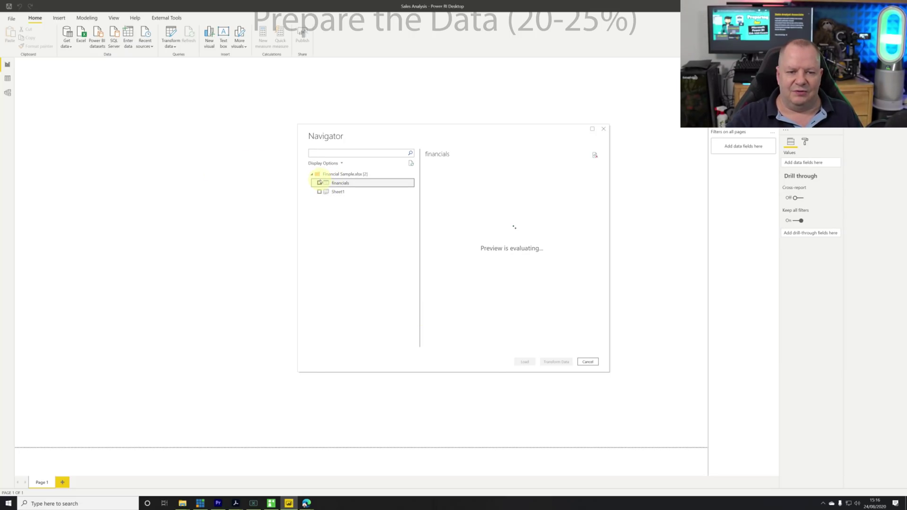
{"action": "left_click", "coordinate": [320, 183]}
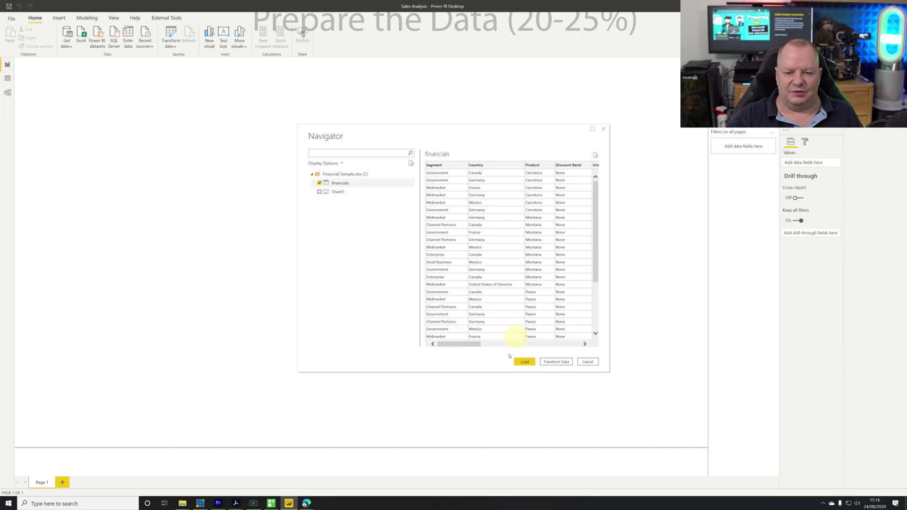
{"action": "left_click_drag", "start_coordinate": [465, 344], "coordinate": [307, 288]}
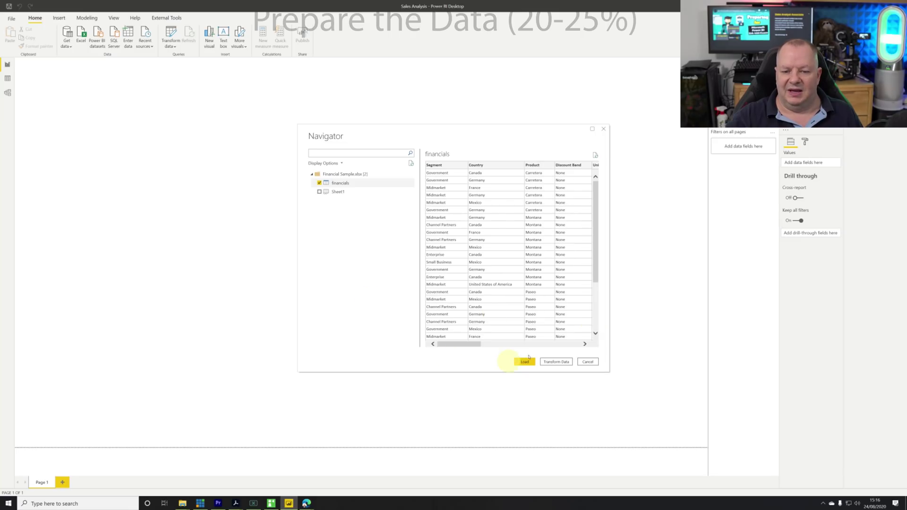
Load financials into Power Query Editor, inspect the Country and Product columns, and show View settings.
{"action": "left_click", "coordinate": [564, 363]}
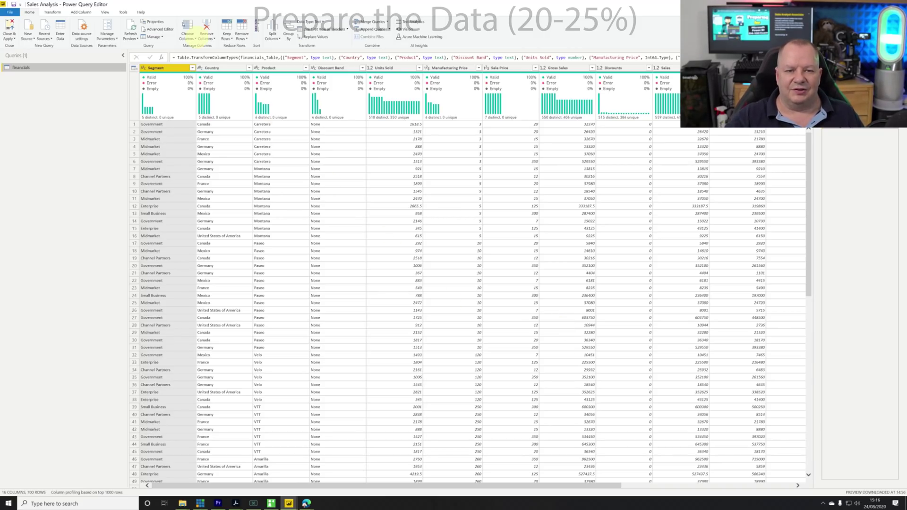
{"action": "left_click", "coordinate": [204, 98]}
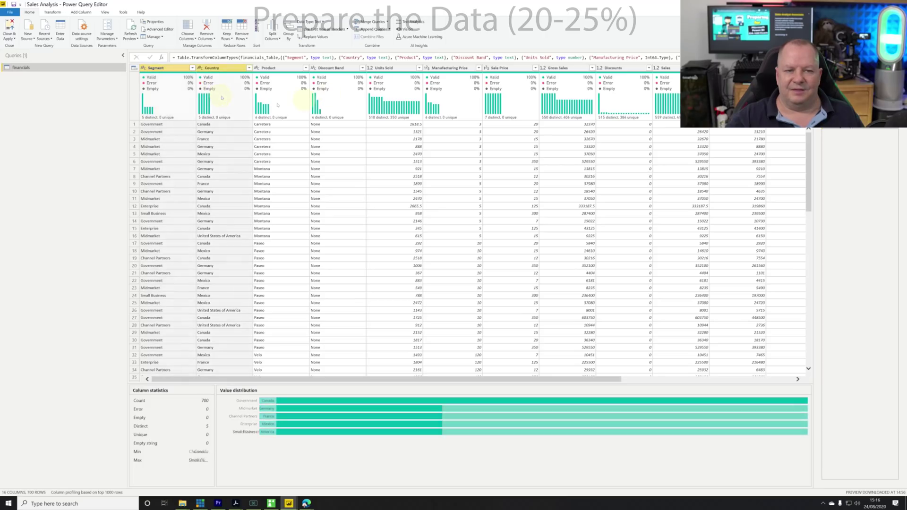
{"action": "left_click", "coordinate": [277, 105]}
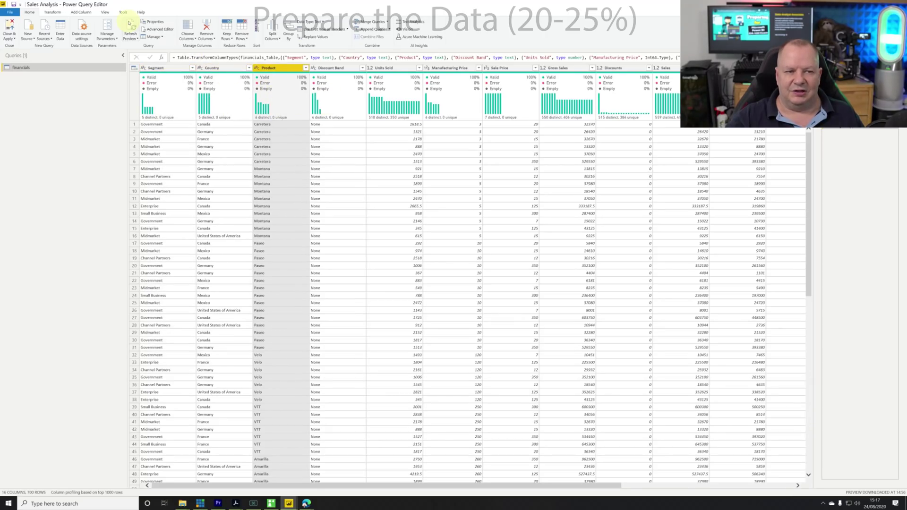
{"action": "left_click", "coordinate": [104, 12]}
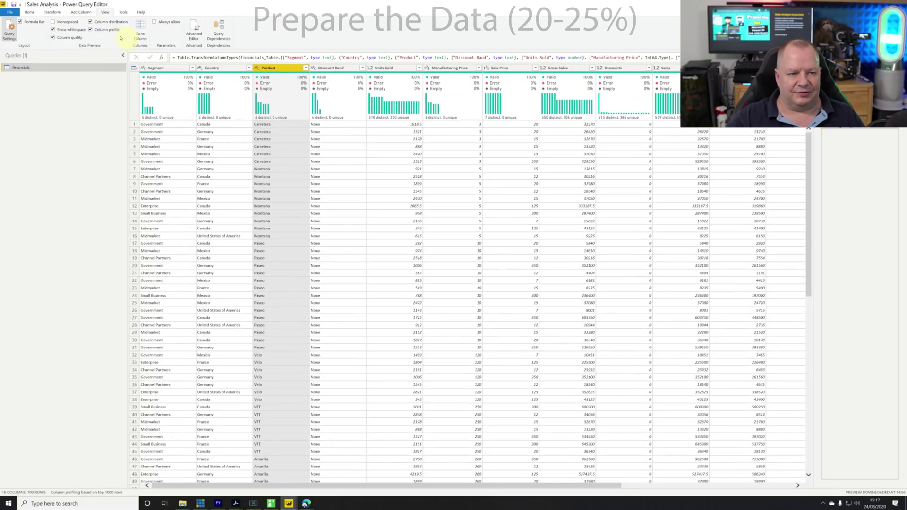
Toggle Column profile and Column quality off and on, then enable Column distribution histograms.
{"action": "left_click", "coordinate": [204, 57]}
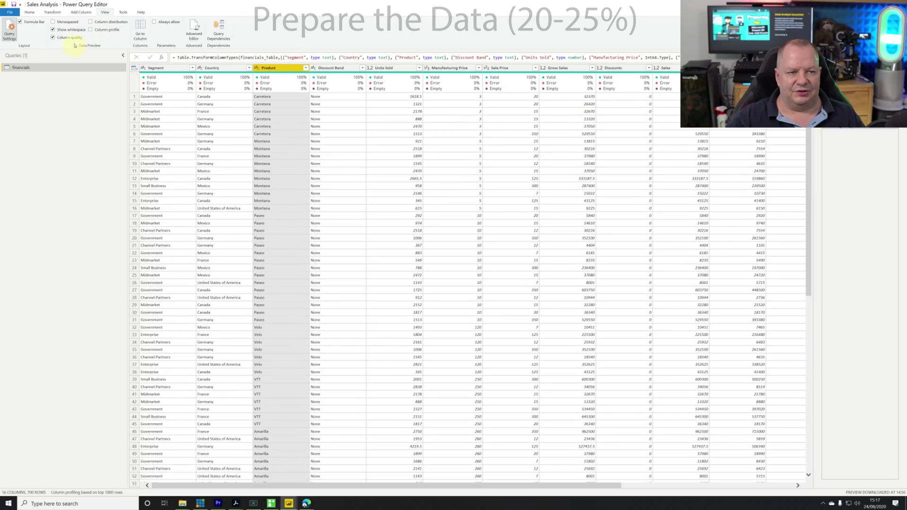
{"action": "left_click", "coordinate": [74, 41]}
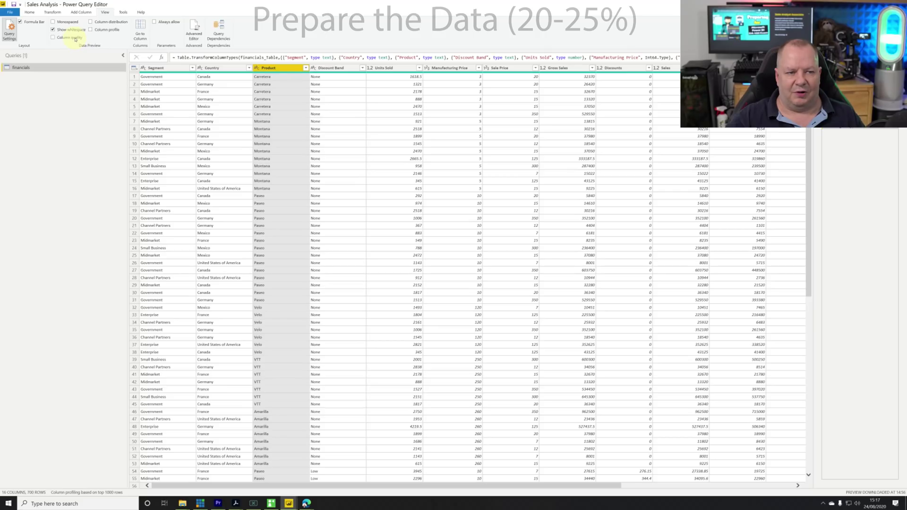
{"action": "left_click", "coordinate": [75, 38]}
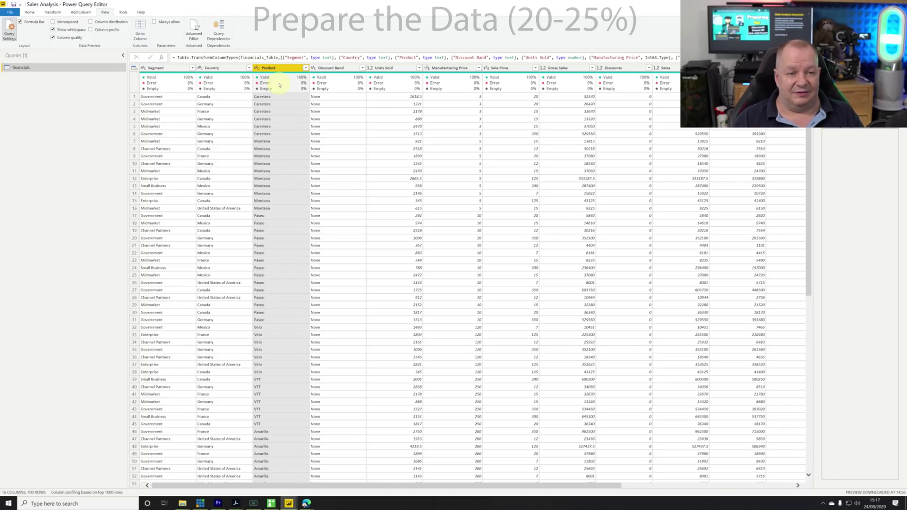
{"action": "left_click", "coordinate": [91, 22]}
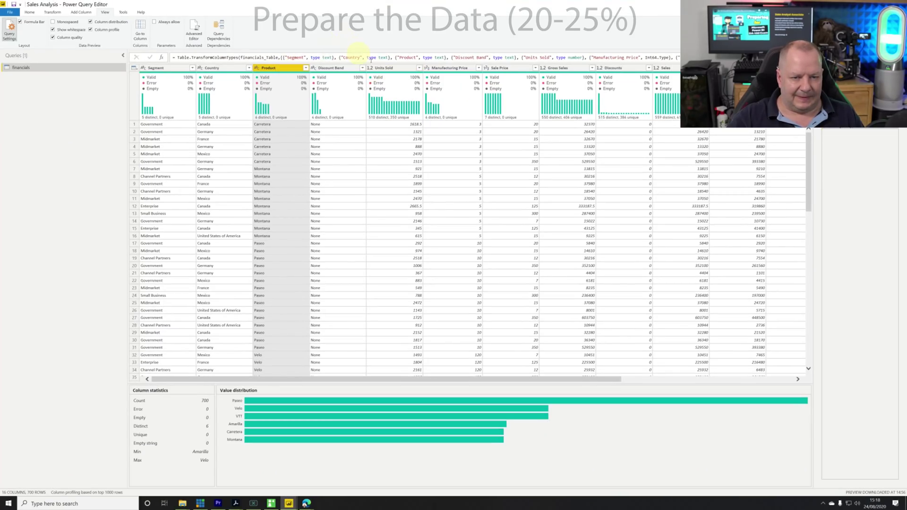
Show the data type options for the decimal Units Sold column.
{"action": "left_click", "coordinate": [371, 68]}
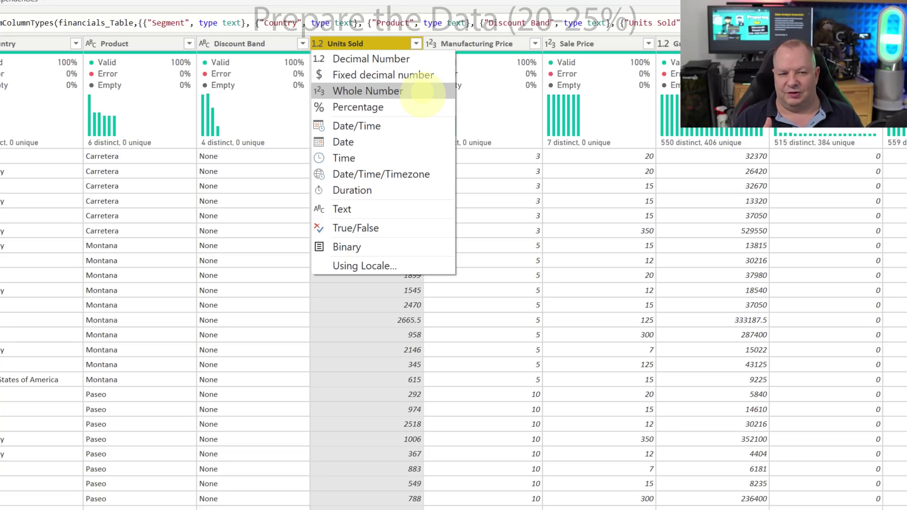
Change Units Sold to Whole Number, adding it as a new Changed Type1 step.
{"action": "key", "text": "Escape"}
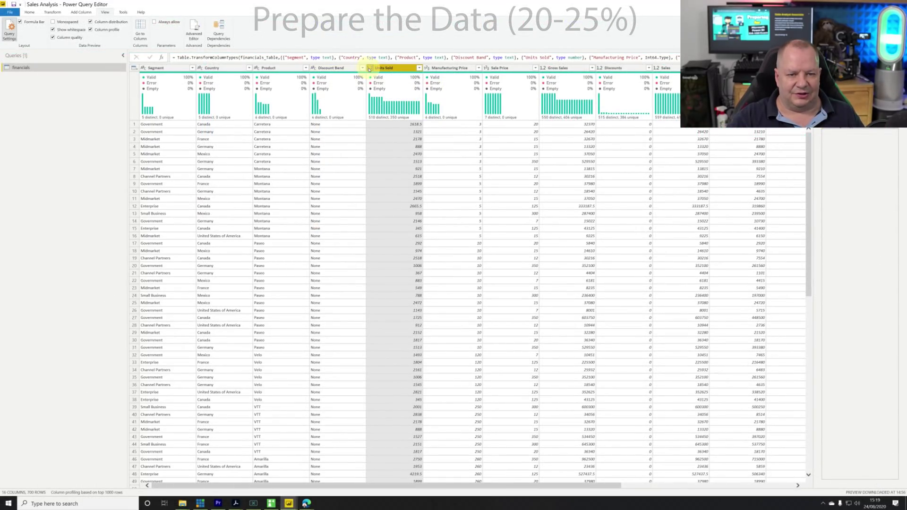
{"action": "left_click", "coordinate": [368, 68]}
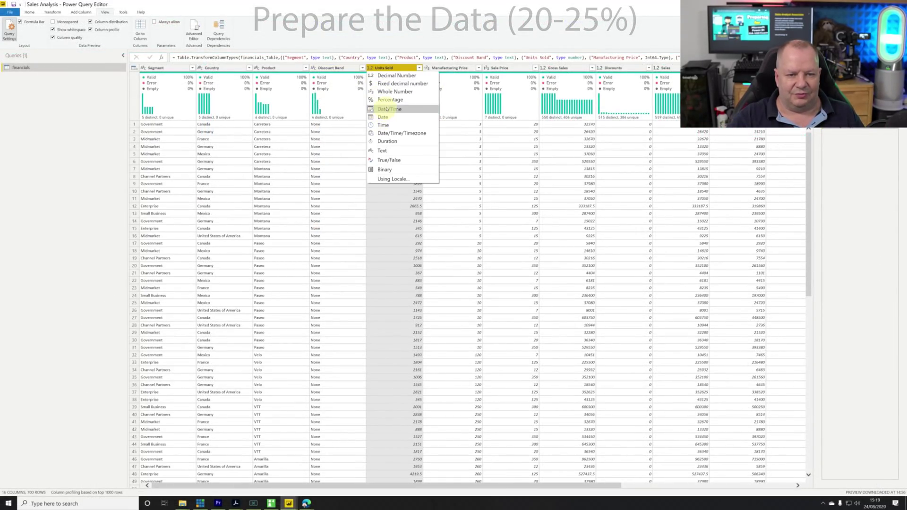
{"action": "key", "text": "Escape"}
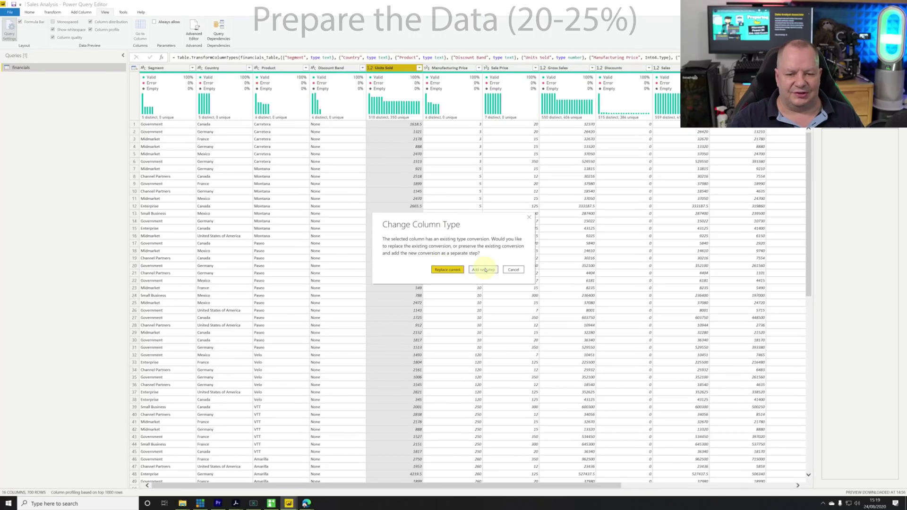
{"action": "left_click", "coordinate": [481, 271]}
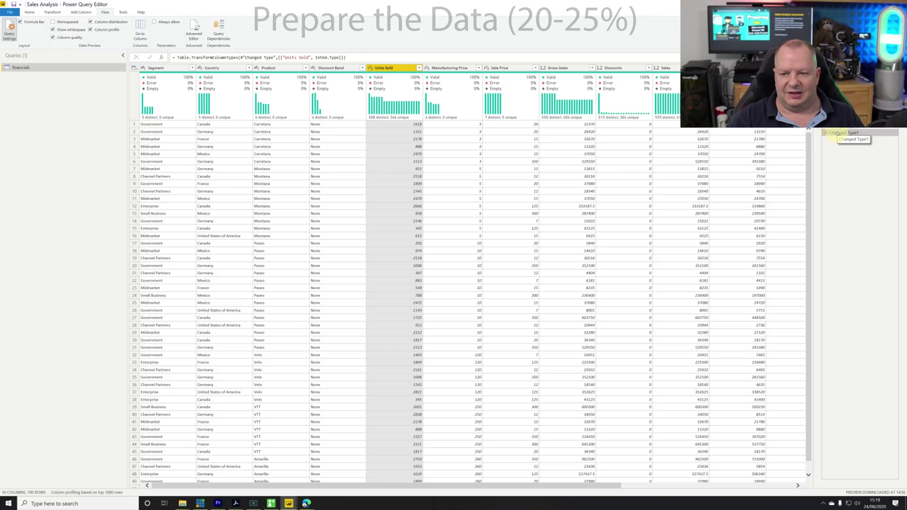
Check the Changed Type1 step's properties, then delete that step so Units Sold is decimal again.
{"action": "right_click", "coordinate": [837, 133]}
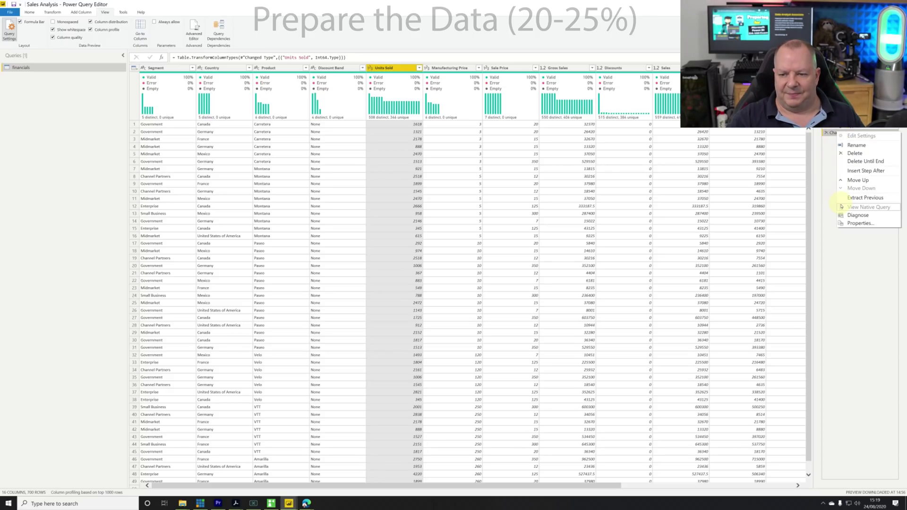
{"action": "left_click", "coordinate": [860, 224]}
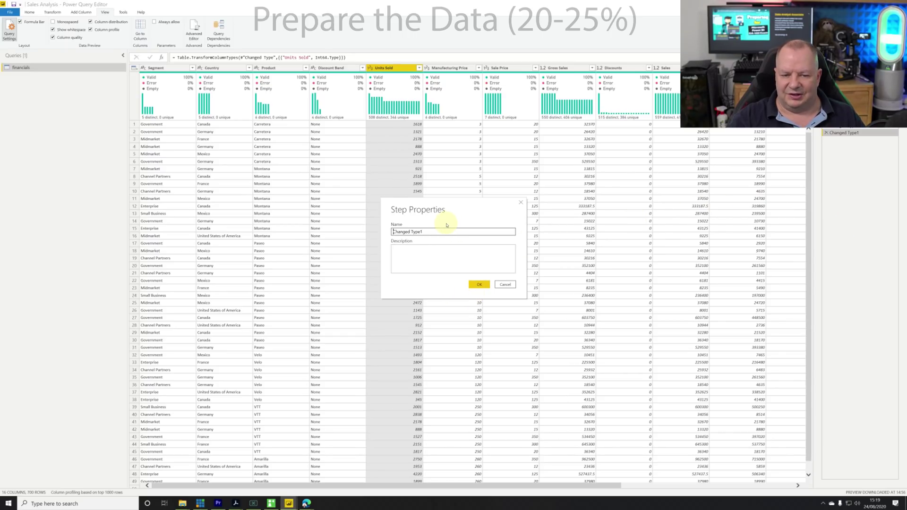
{"action": "left_click", "coordinate": [512, 284]}
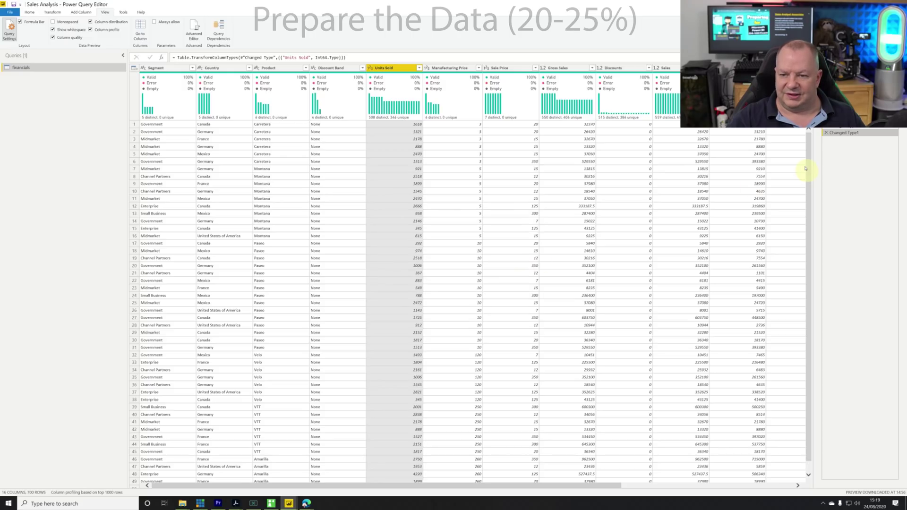
{"action": "left_click", "coordinate": [825, 134]}
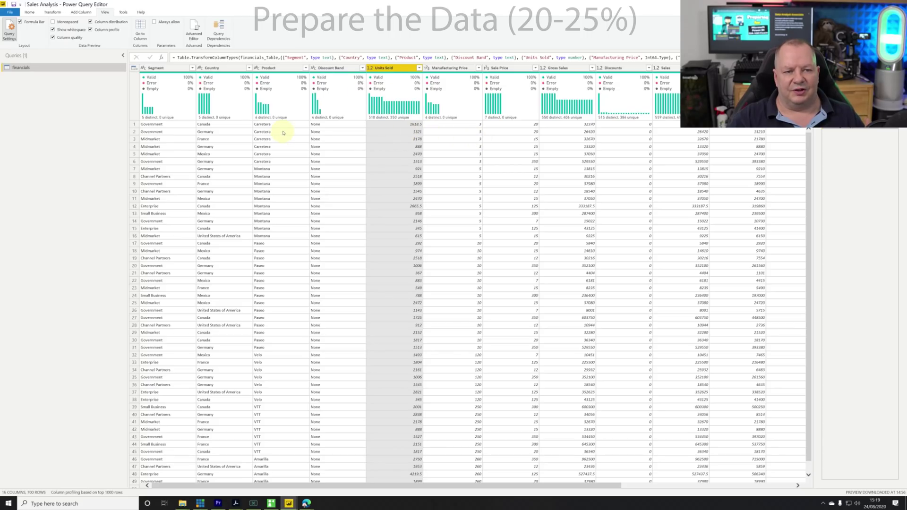
{"action": "left_click", "coordinate": [29, 12]}
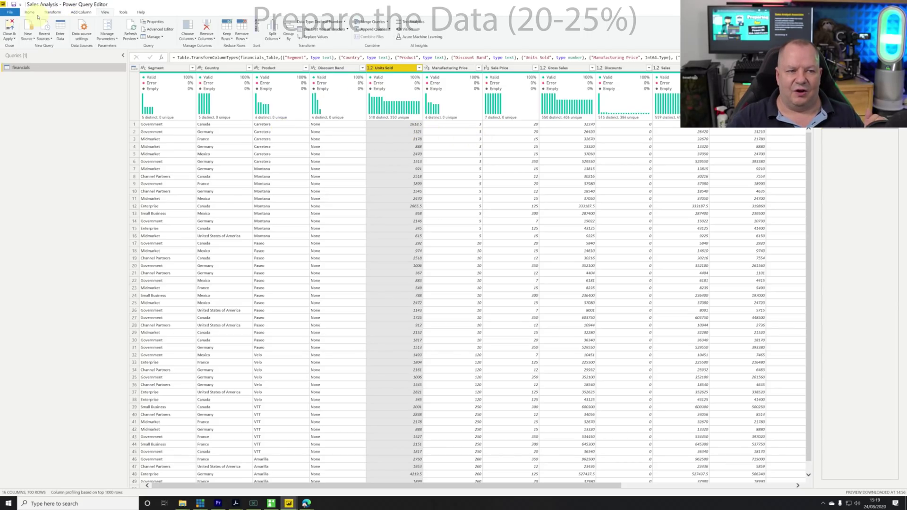
{"action": "left_click", "coordinate": [169, 32]}
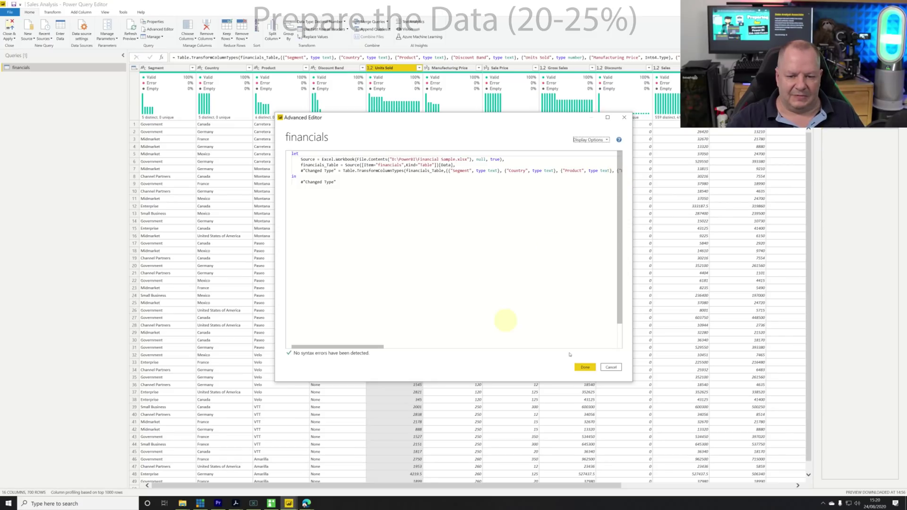
{"action": "left_click", "coordinate": [585, 367]}
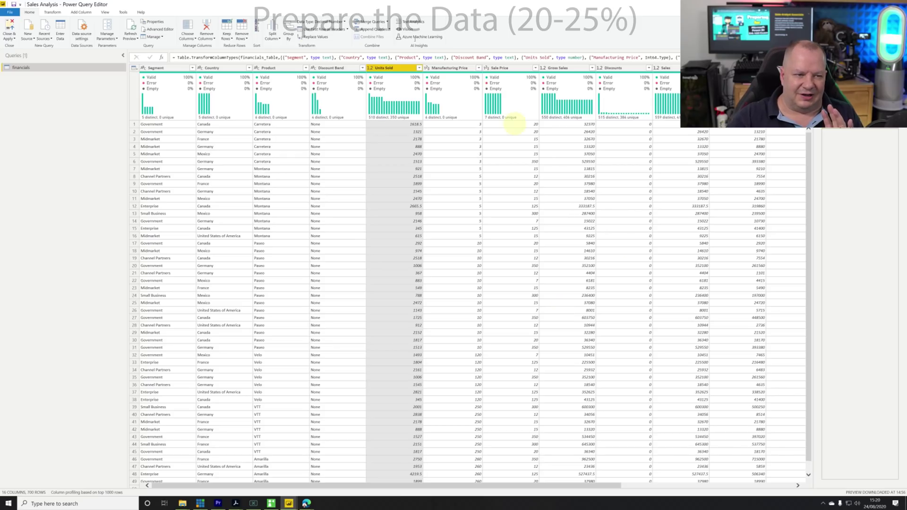
Close the Power Query Editor and view the financials table's 700 rows in Data view.
{"action": "left_click", "coordinate": [10, 38]}
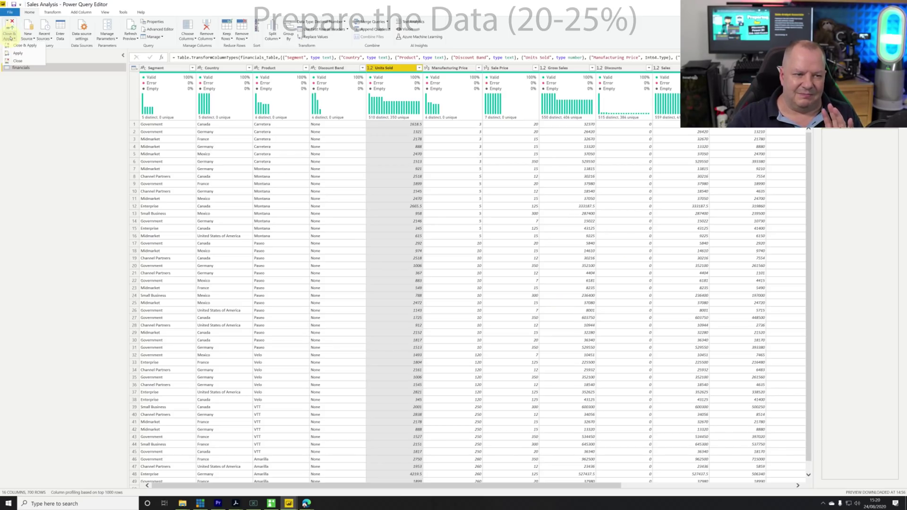
{"action": "left_click", "coordinate": [18, 61]}
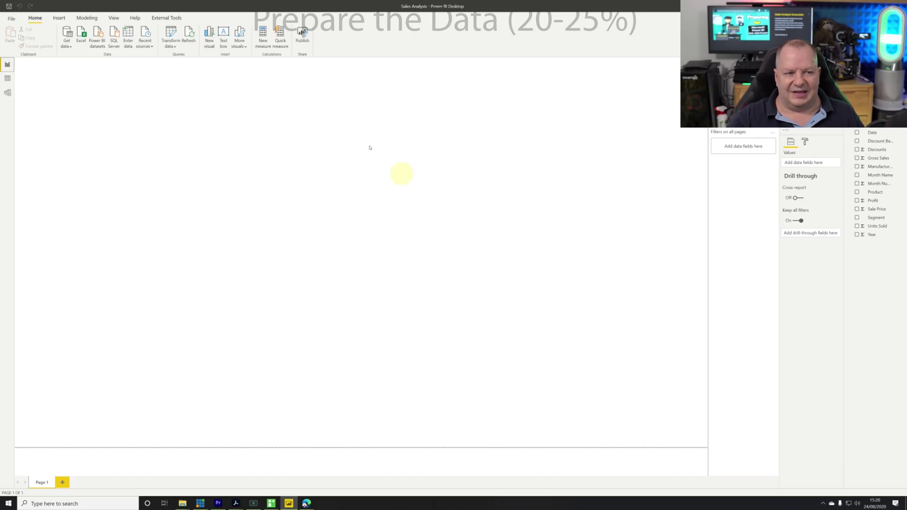
{"action": "left_click", "coordinate": [8, 78]}
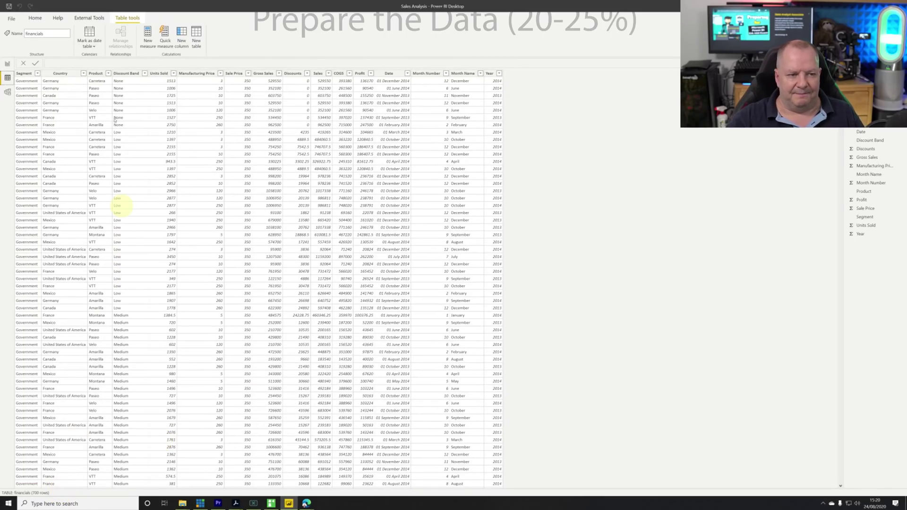
Select the Discounts column and list its data type choices, currently Decimal number.
{"action": "right_click", "coordinate": [302, 74]}
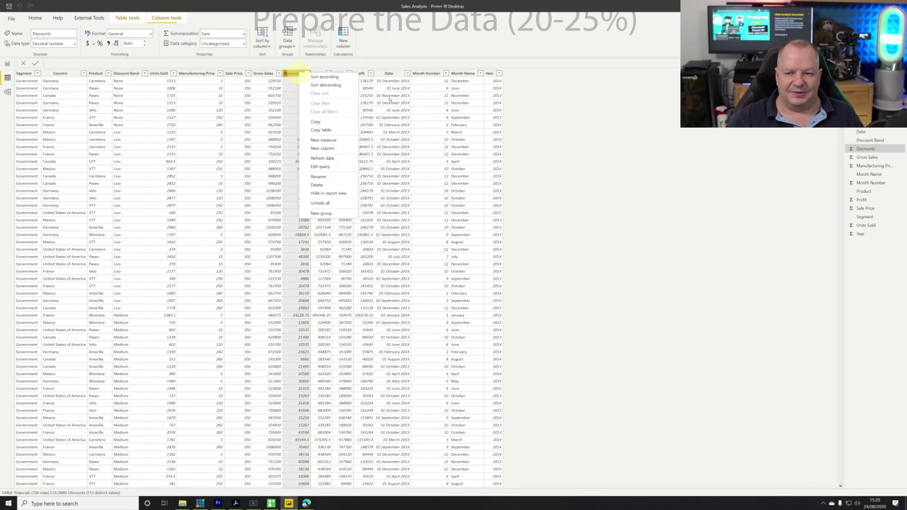
{"action": "left_click", "coordinate": [860, 149]}
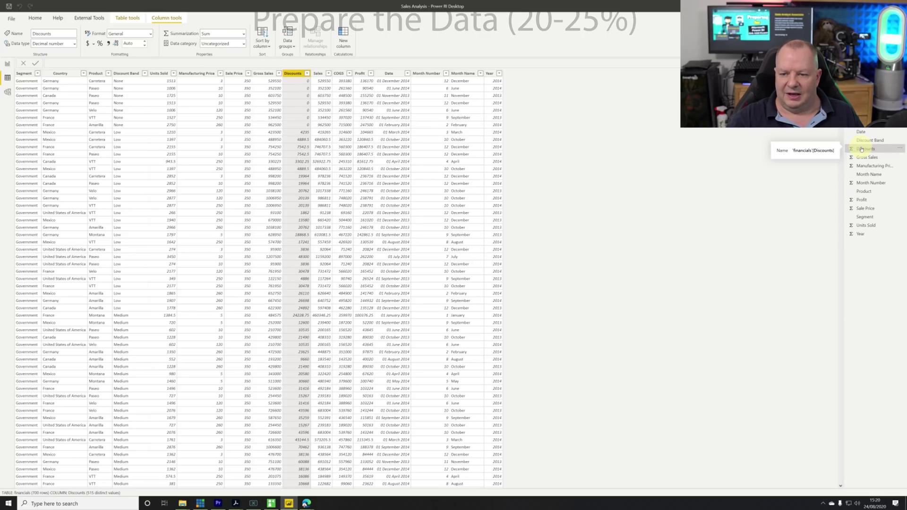
{"action": "right_click", "coordinate": [860, 149]}
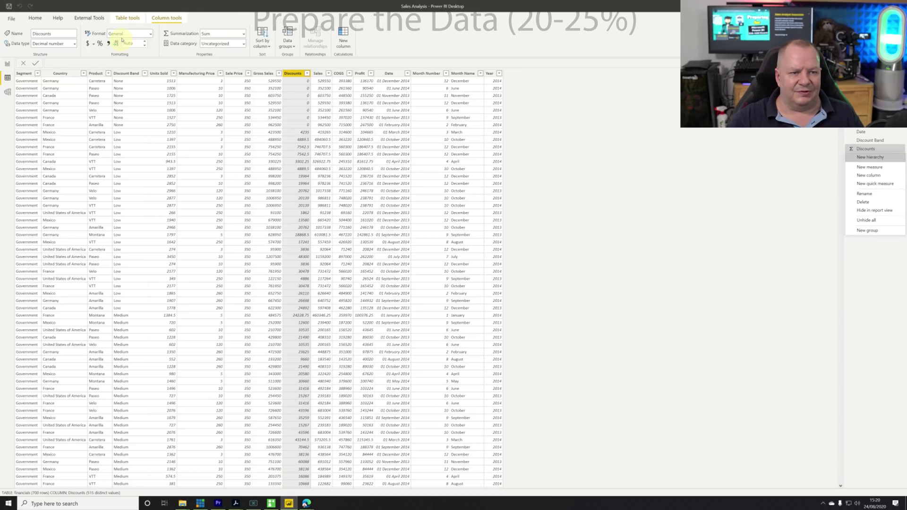
{"action": "double_click", "coordinate": [62, 33]}
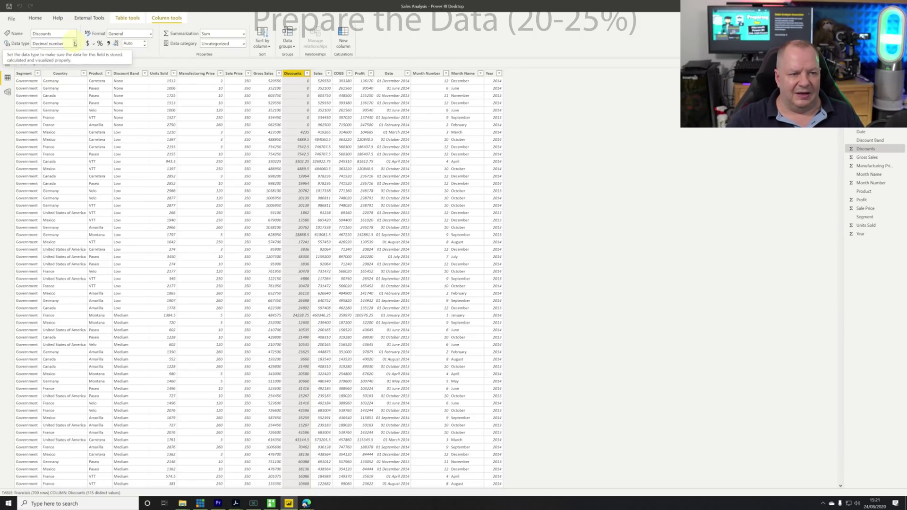
{"action": "left_click", "coordinate": [73, 43]}
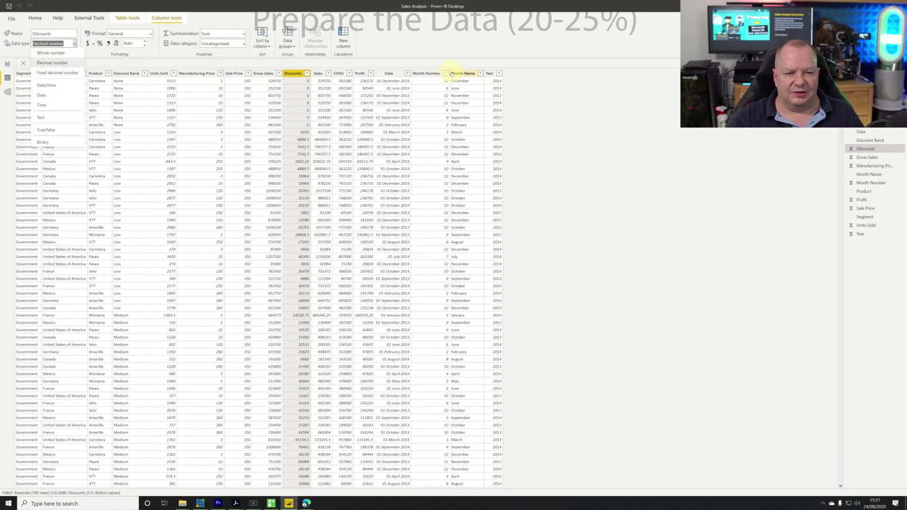
Create the calculated column 'Column = 1' in the financials table.
{"action": "left_click", "coordinate": [344, 41]}
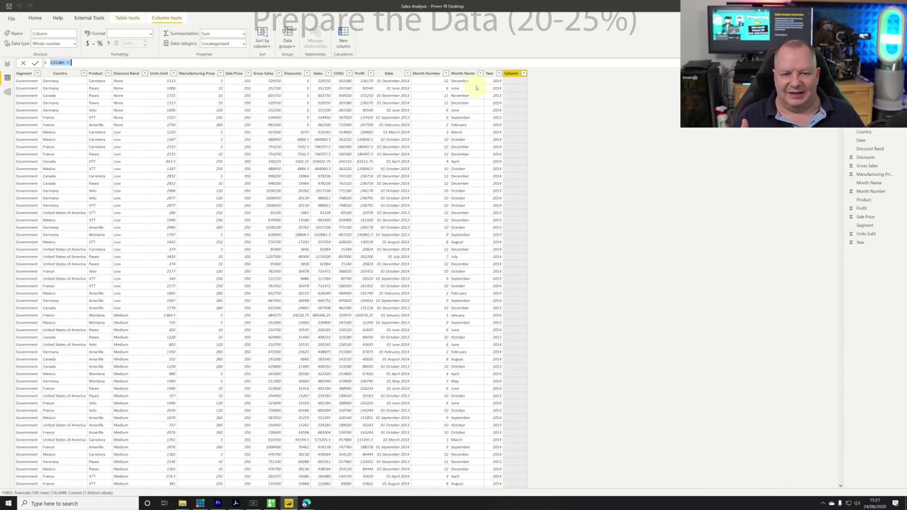
{"action": "key", "text": "End"}
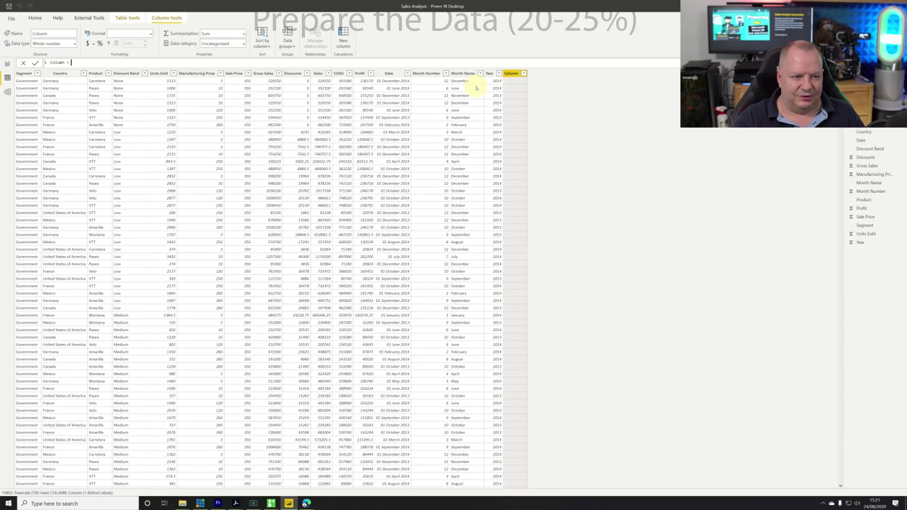
{"action": "type", "text": "["}
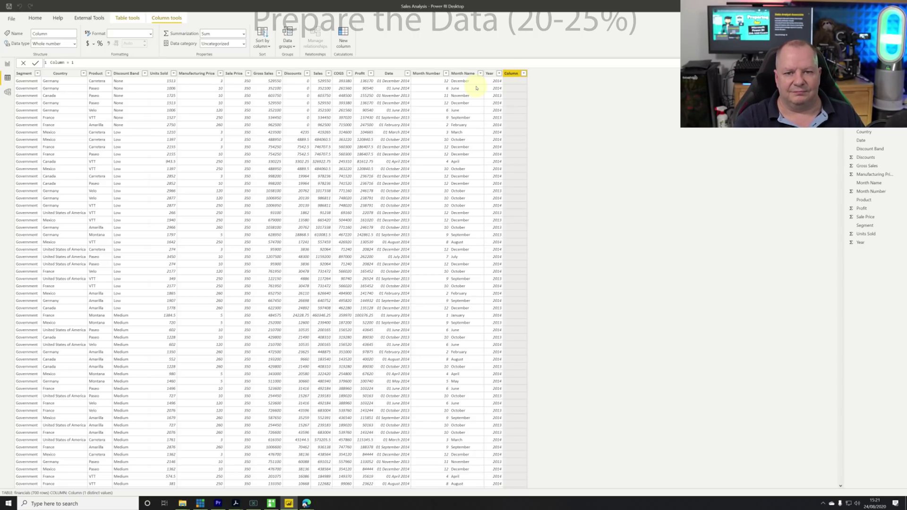
{"action": "key", "text": "Return"}
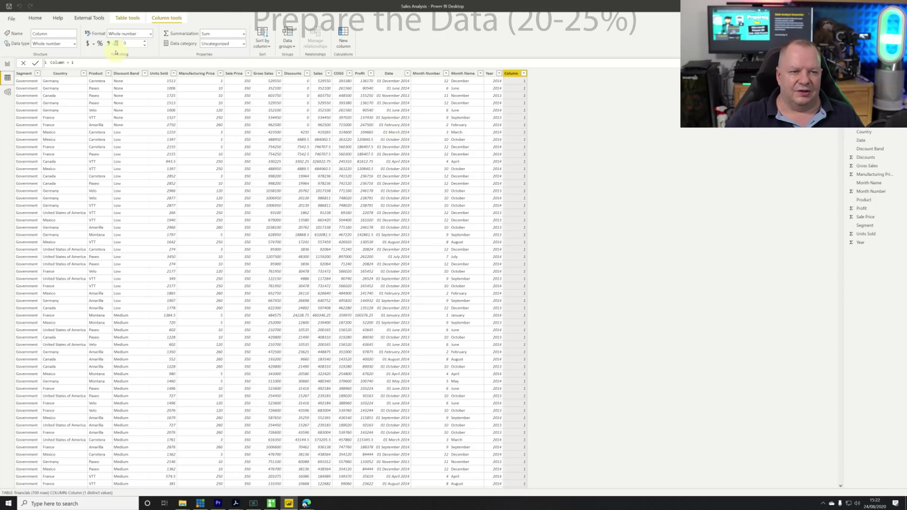
In Data source settings, change the financials source file to D:\PowerBI\Financial Sample.xlsx.
{"action": "left_click", "coordinate": [36, 19]}
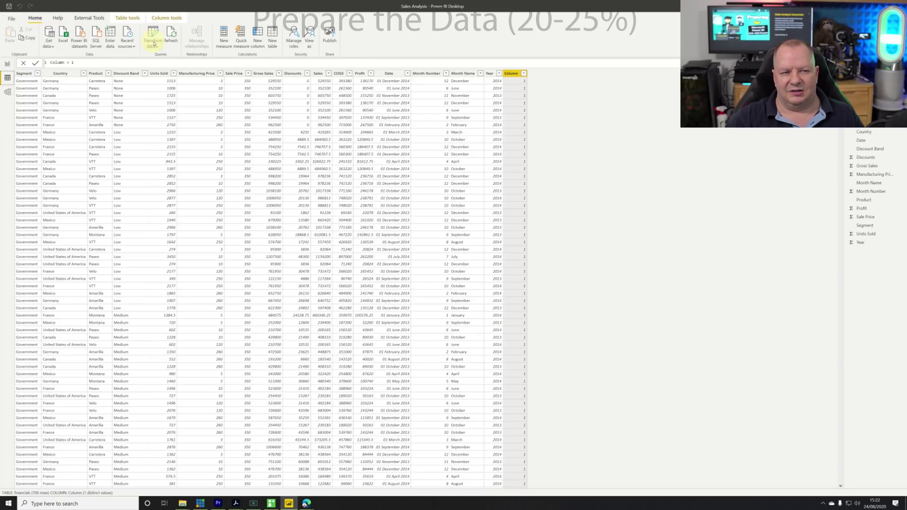
{"action": "left_click", "coordinate": [154, 44]}
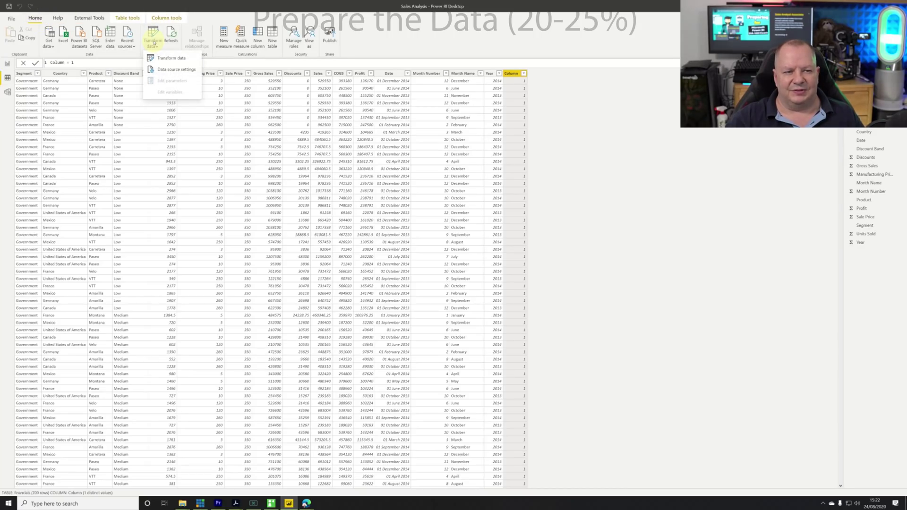
{"action": "left_click", "coordinate": [160, 71]}
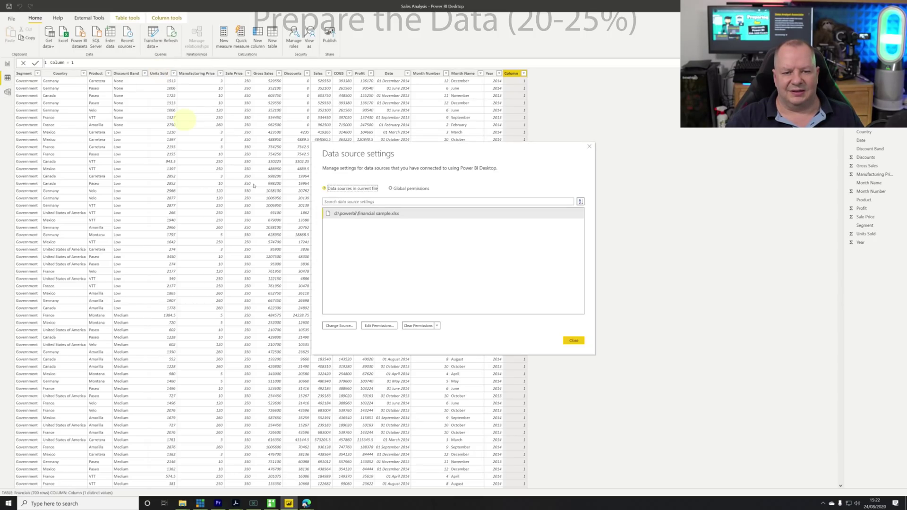
{"action": "left_click", "coordinate": [365, 214]}
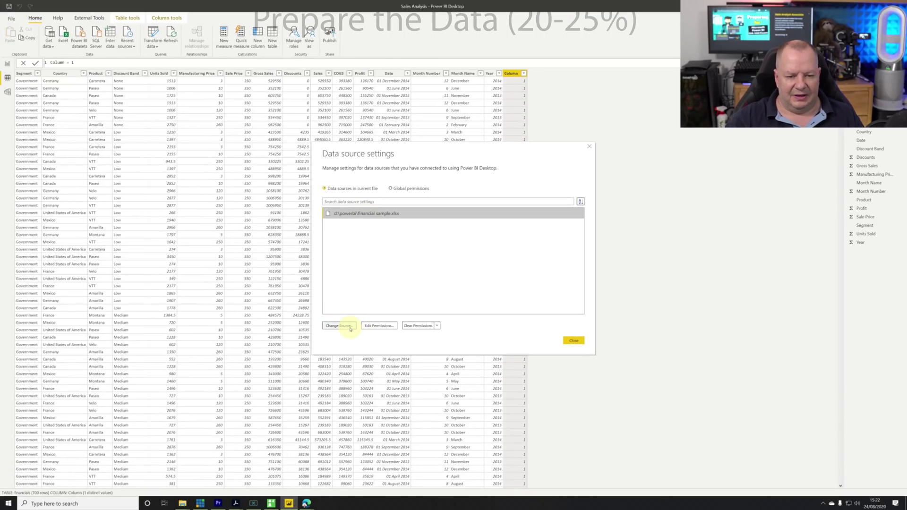
{"action": "left_click", "coordinate": [350, 327]}
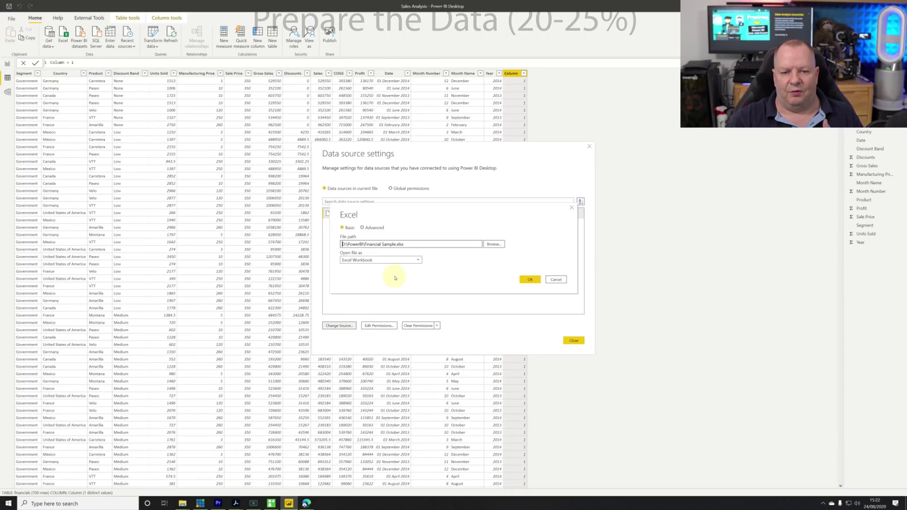
{"action": "left_click", "coordinate": [485, 244]}
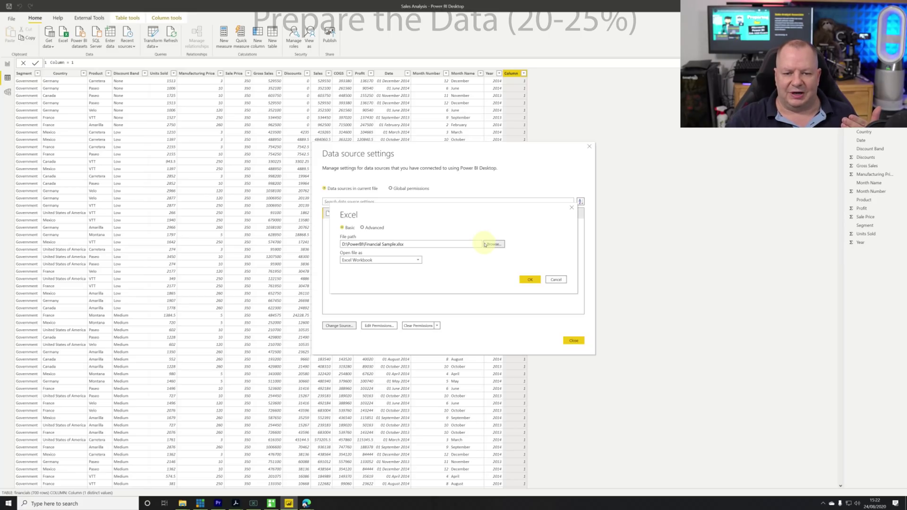
{"action": "left_click", "coordinate": [479, 236]}
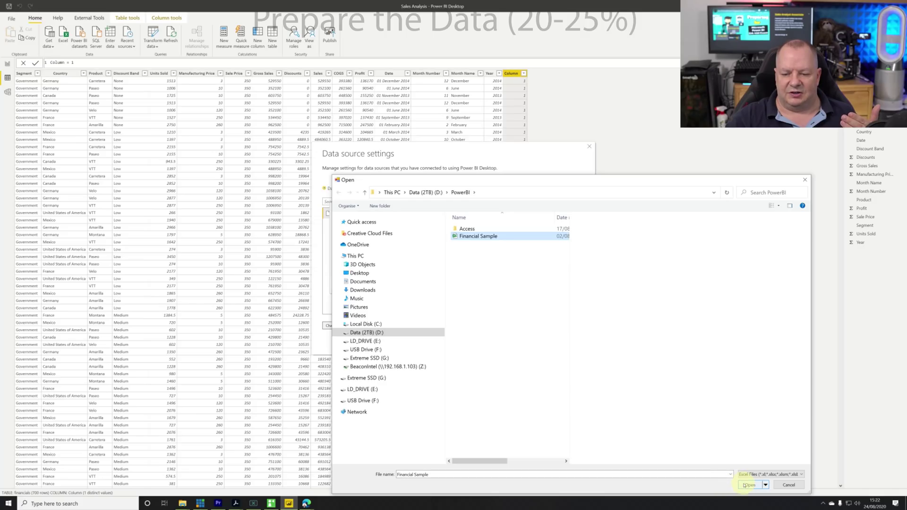
{"action": "left_click", "coordinate": [748, 484]}
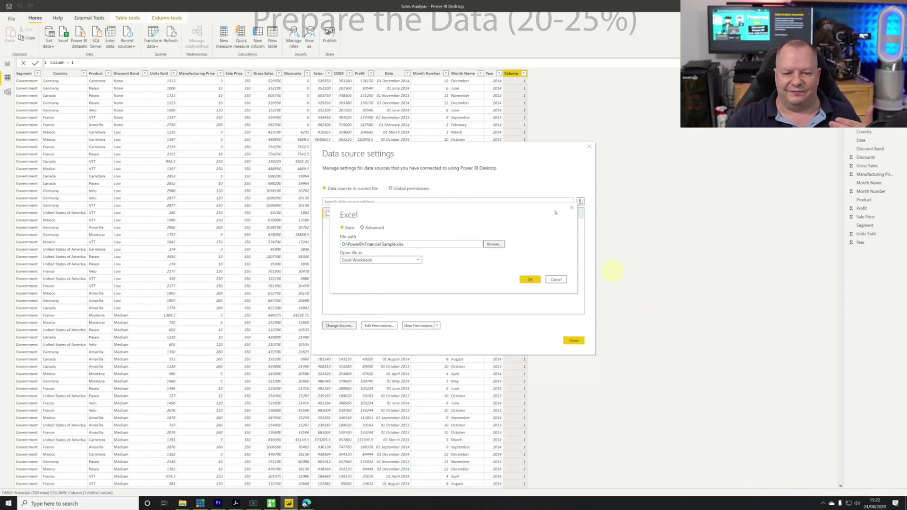
{"action": "left_click", "coordinate": [534, 281]}
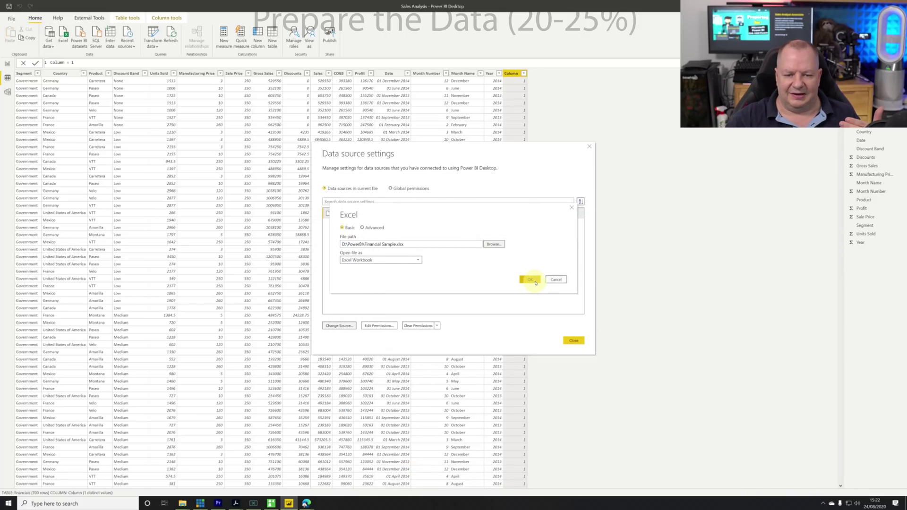
{"action": "left_click", "coordinate": [573, 340]}
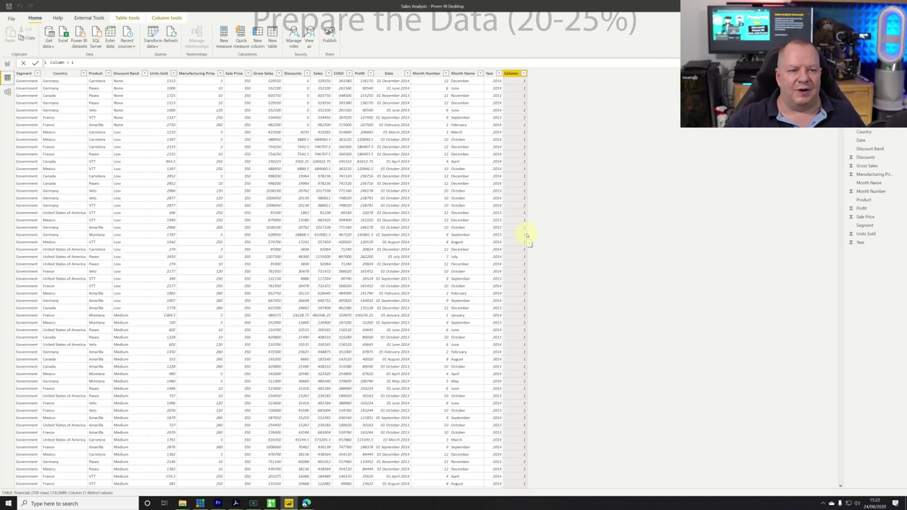
{"action": "left_click", "coordinate": [153, 32]}
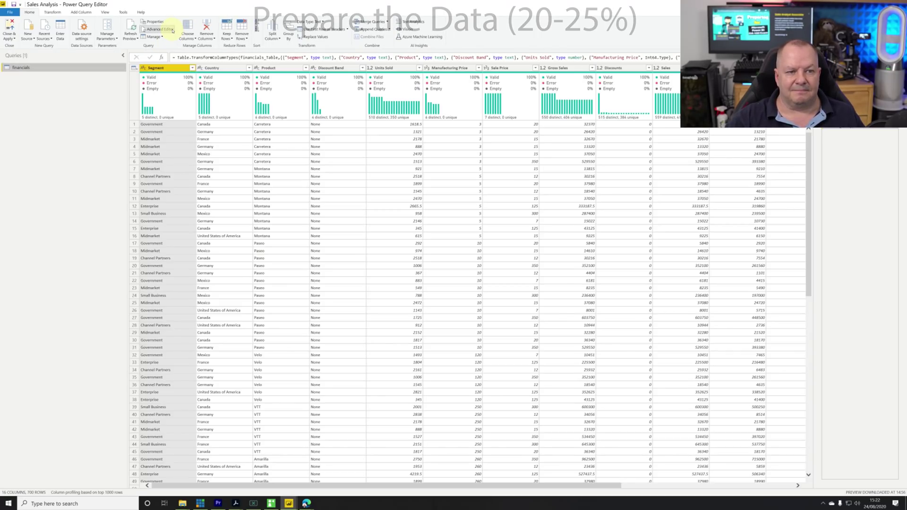
{"action": "left_click", "coordinate": [172, 29]}
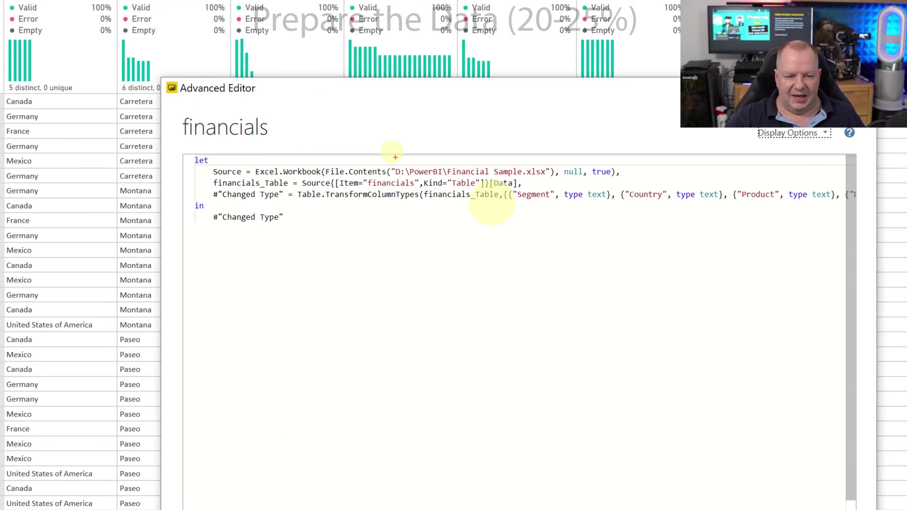
{"action": "mouse_move", "coordinate": [395, 157]}
{"action": "left_mouse_down"}
{"action": "mouse_move", "coordinate": [541, 198]}
{"action": "mouse_move", "coordinate": [577, 191]}
{"action": "mouse_move", "coordinate": [566, 185]}
{"action": "left_mouse_up"}
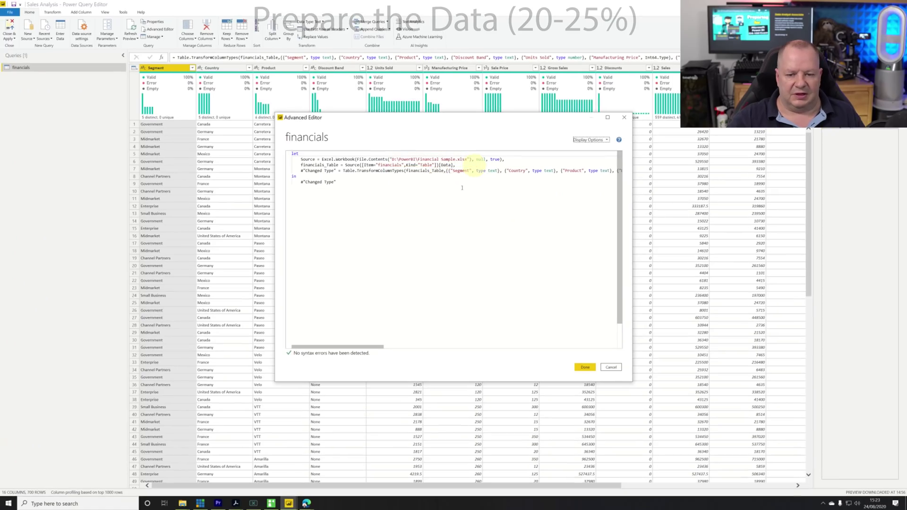
{"action": "left_click", "coordinate": [584, 366]}
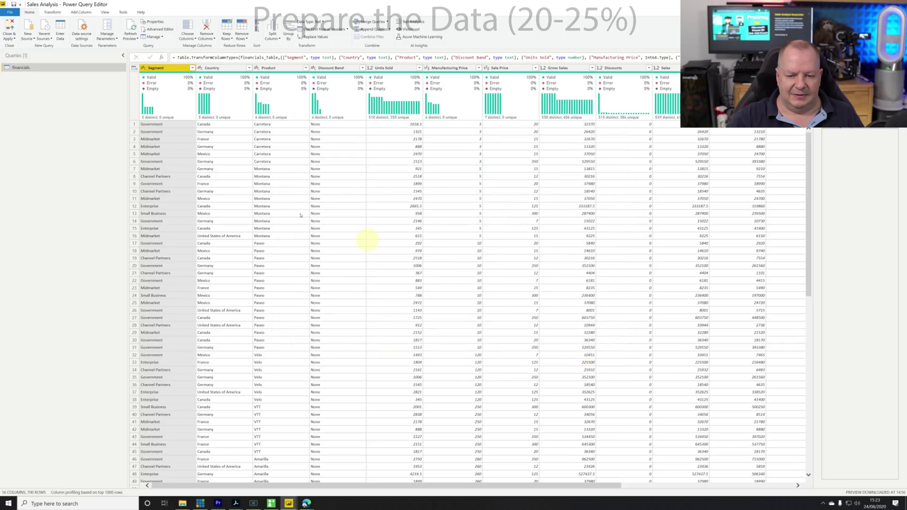
{"action": "left_click", "coordinate": [9, 38]}
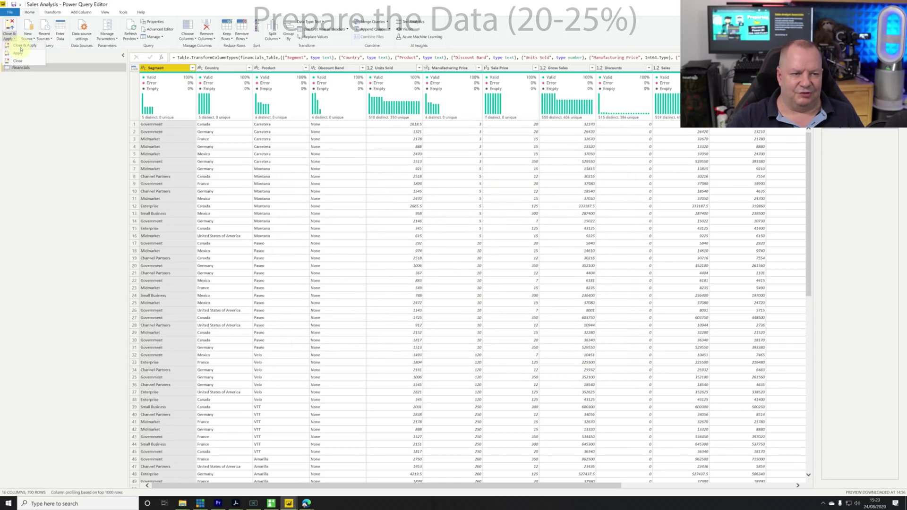